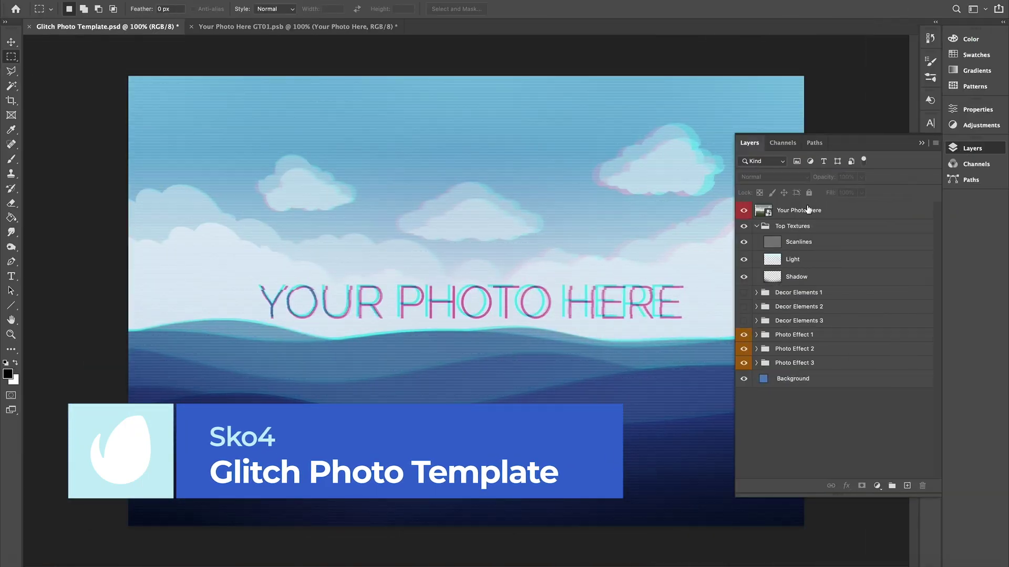
Insert the portrait into the Your Photo Here placeholder and compare Decor Elements 1–3, keeping set 3 on.
double_click(761, 211)
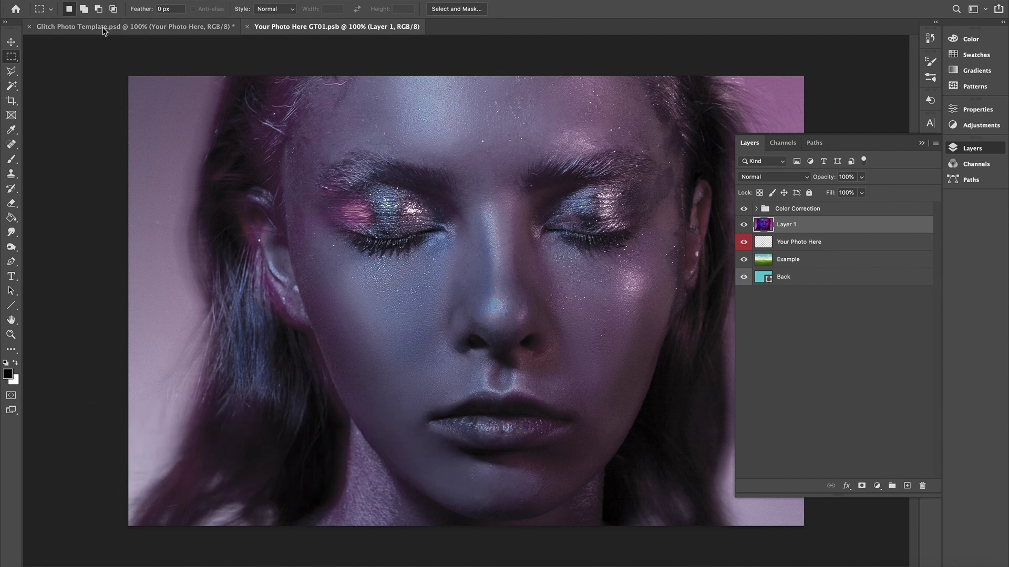
left_click(103, 29)
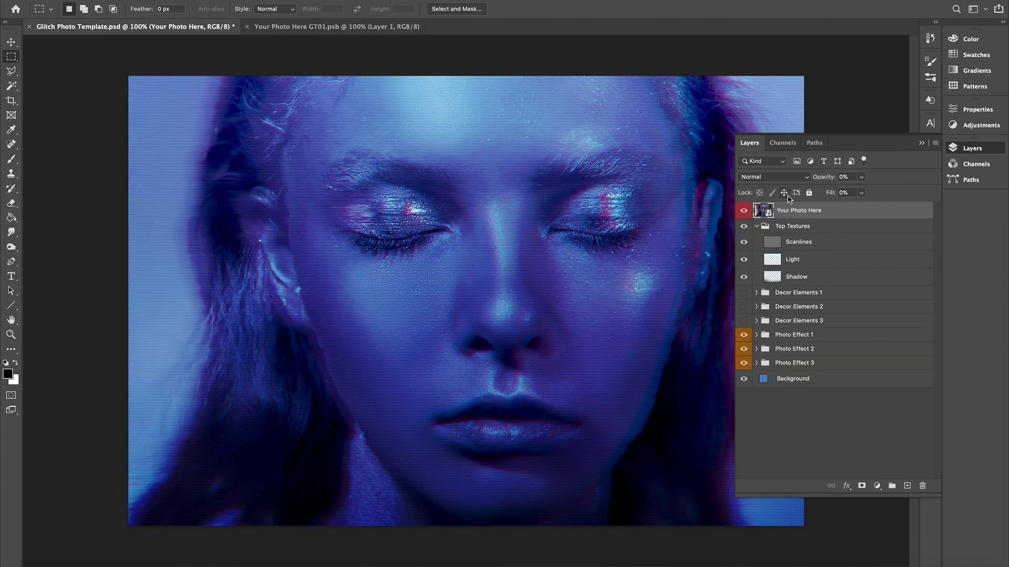
left_click(744, 293)
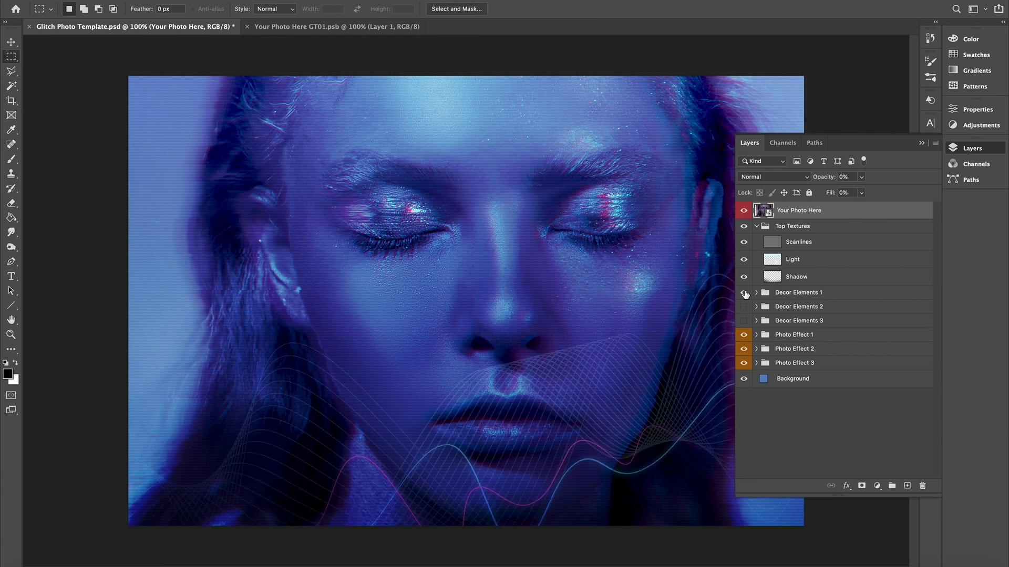
left_click(744, 293)
left_click(744, 307)
left_click(744, 307)
left_click(744, 321)
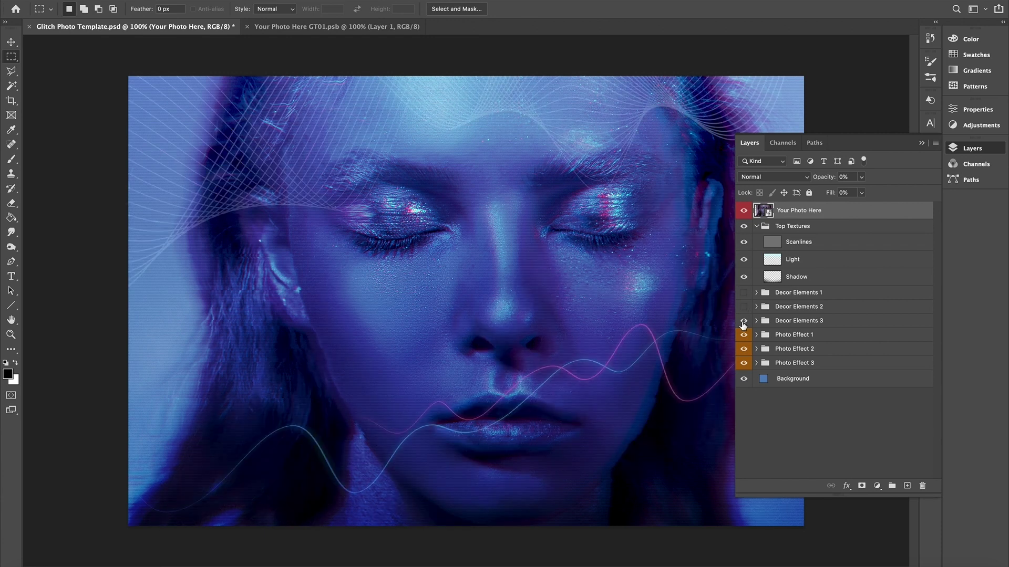
Hide Photo Effect 1 and compare the other glitch effect variations.
left_click(744, 363)
left_click(744, 335)
left_click(744, 348)
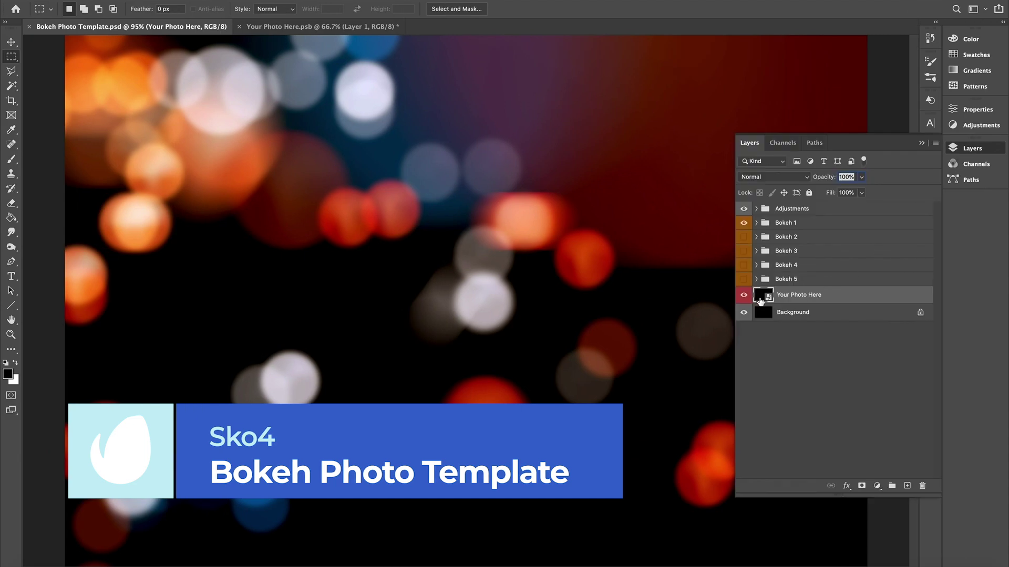
Paste the girl-with-fairy-lights photo into the bokeh template's placeholder smart object.
double_click(761, 297)
key("ctrl+v")
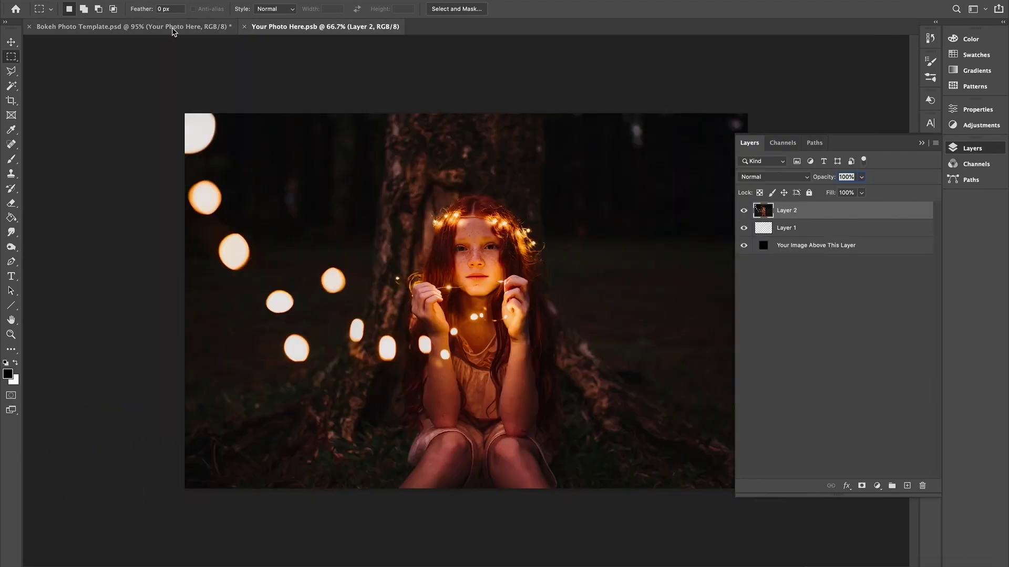
left_click(174, 28)
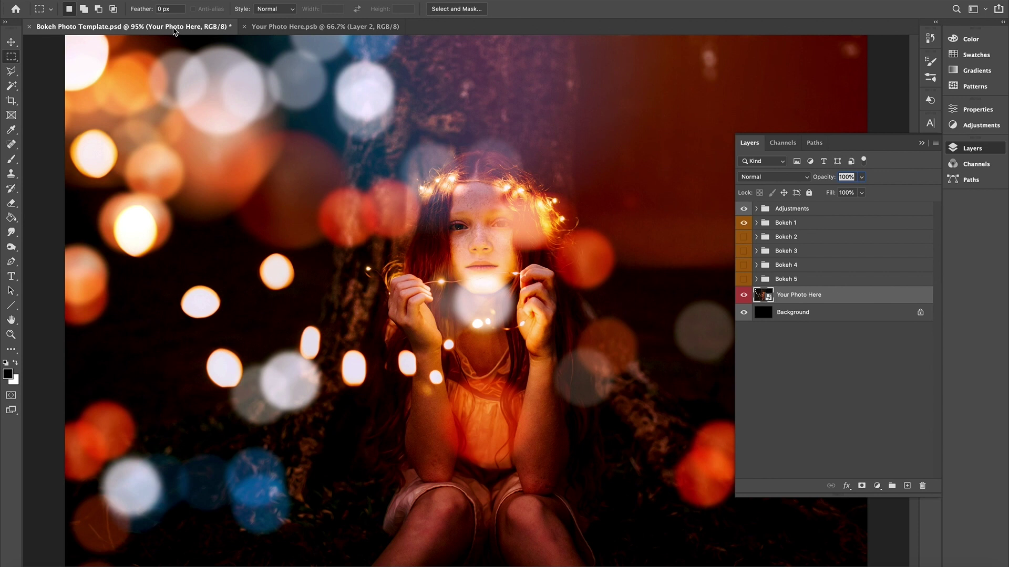
Cycle through bokeh overlays 1–5, leaving Bokeh 5 on and bokeh light 16 hidden.
left_click(743, 223)
left_click(743, 237)
left_click(743, 237)
left_click(743, 251)
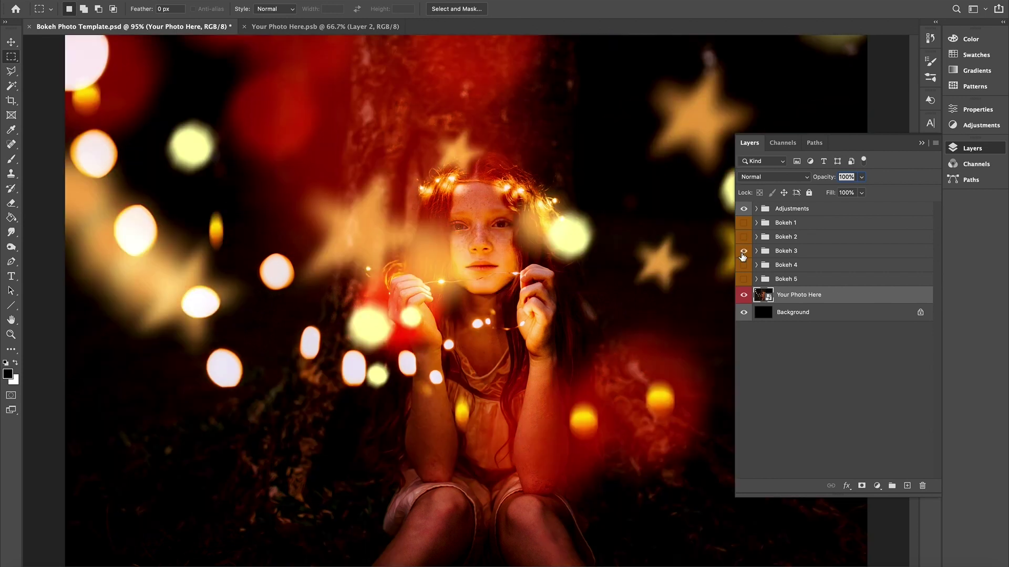
left_click(743, 251)
left_click(744, 265)
left_click(743, 267)
left_click(743, 279)
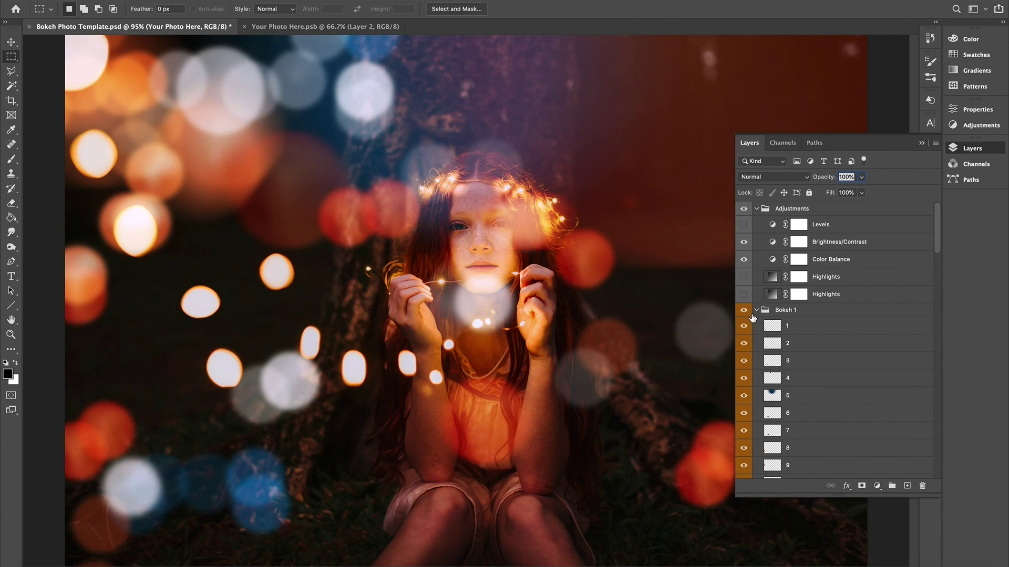
scroll(771, 309, "down", 3)
left_click(743, 410)
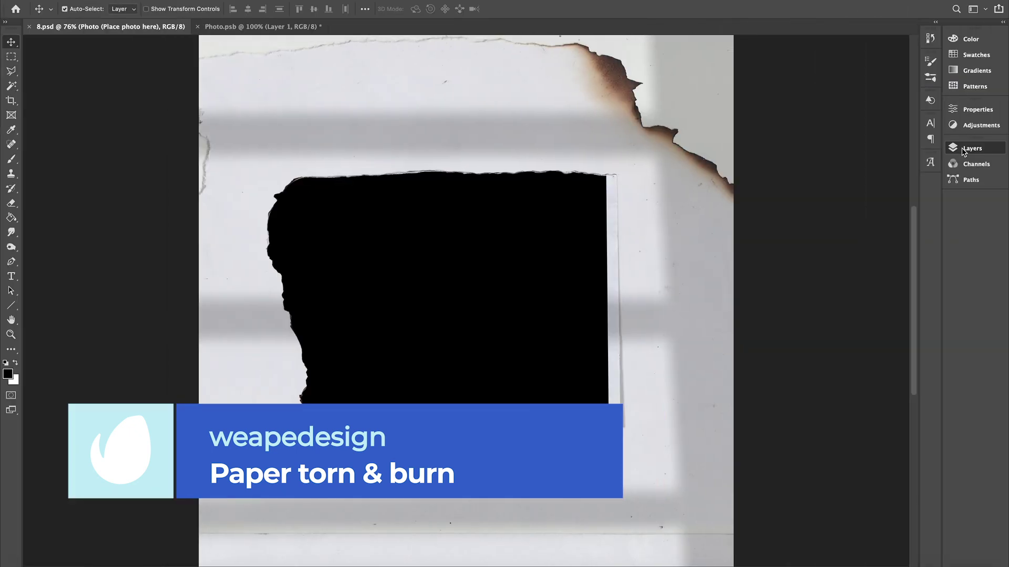
Place the camera-holding photo into the Photo smart object of the torn paper template.
left_click(964, 151)
double_click(762, 213)
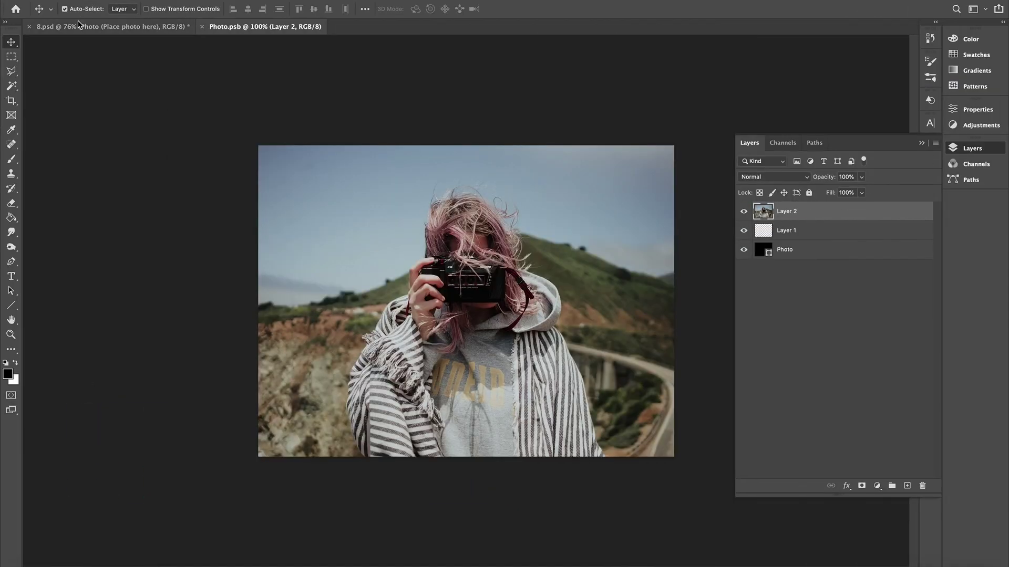
left_click(77, 26)
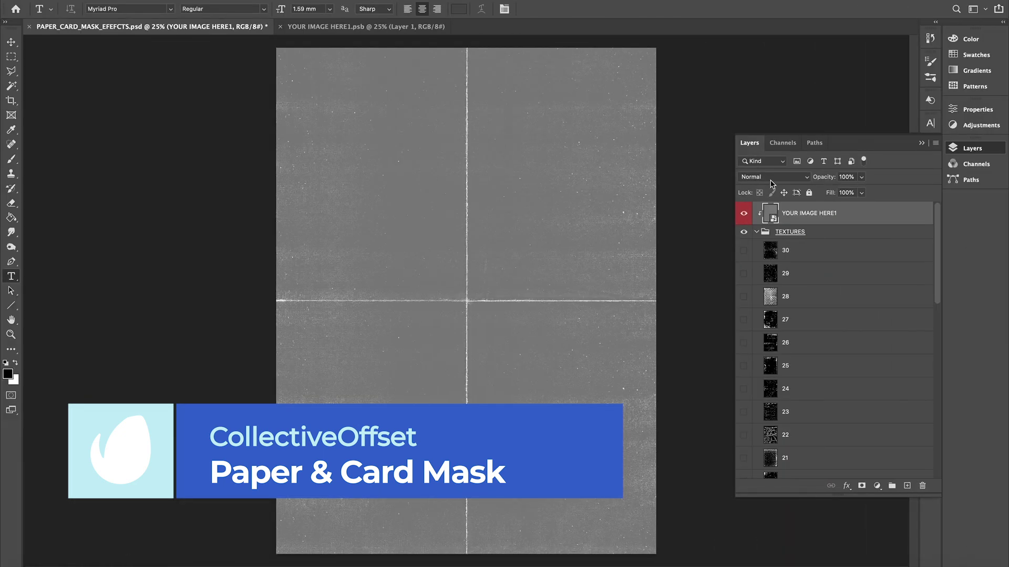
Put the silhouette photo into YOUR IMAGE HERE1 and show texture 30 on the poster.
double_click(771, 213)
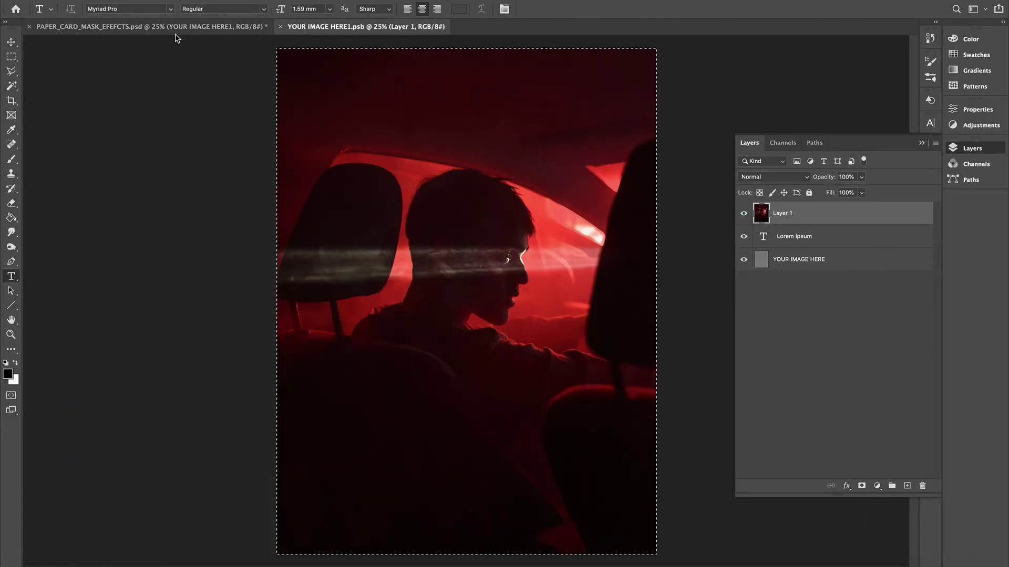
left_click(171, 29)
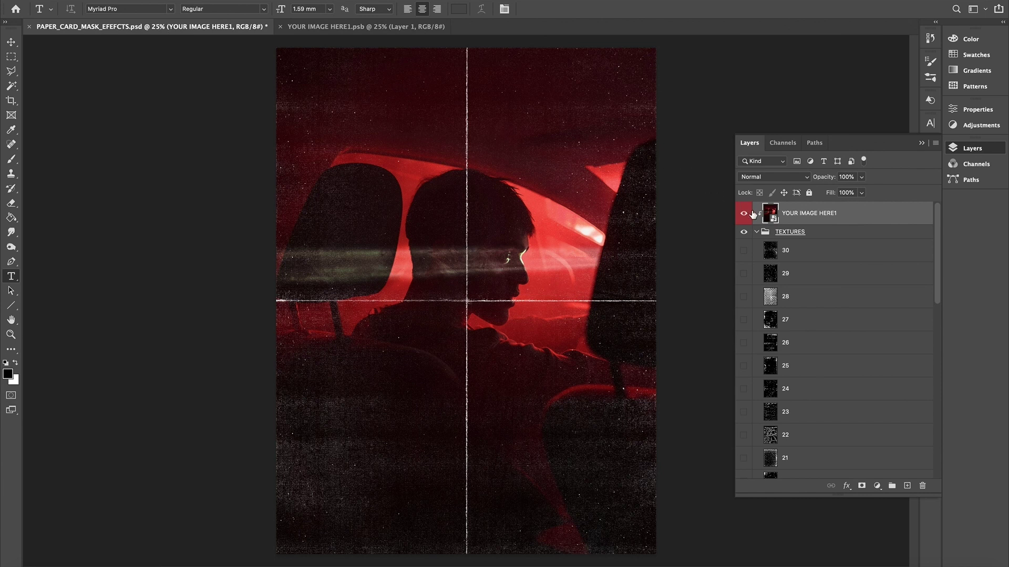
left_click(743, 250)
Preview paper textures 02, 04, 05 and 07, hiding each in turn.
scroll(746, 315, "down", 10)
left_click(743, 421)
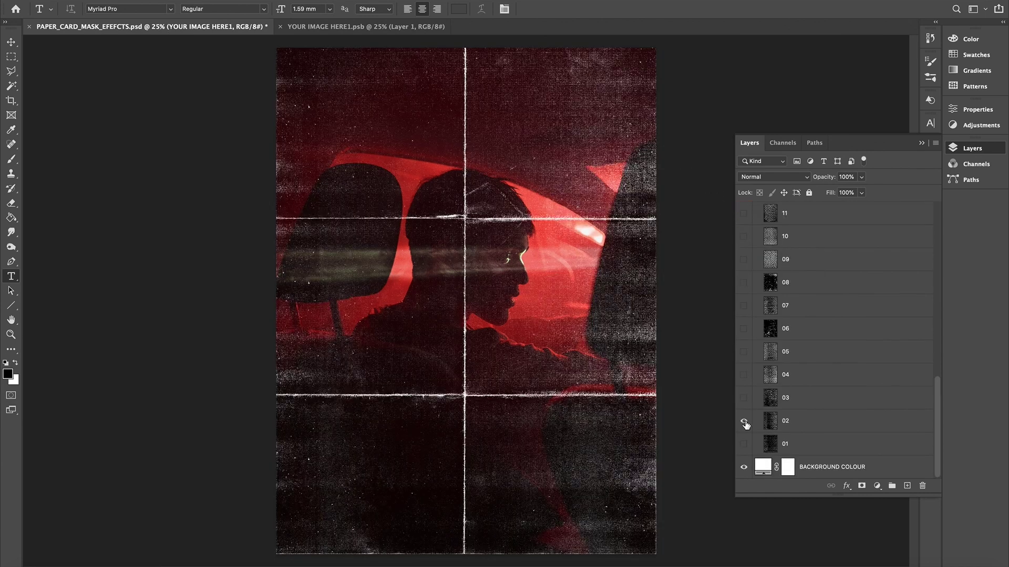
left_click(743, 421)
left_click(744, 375)
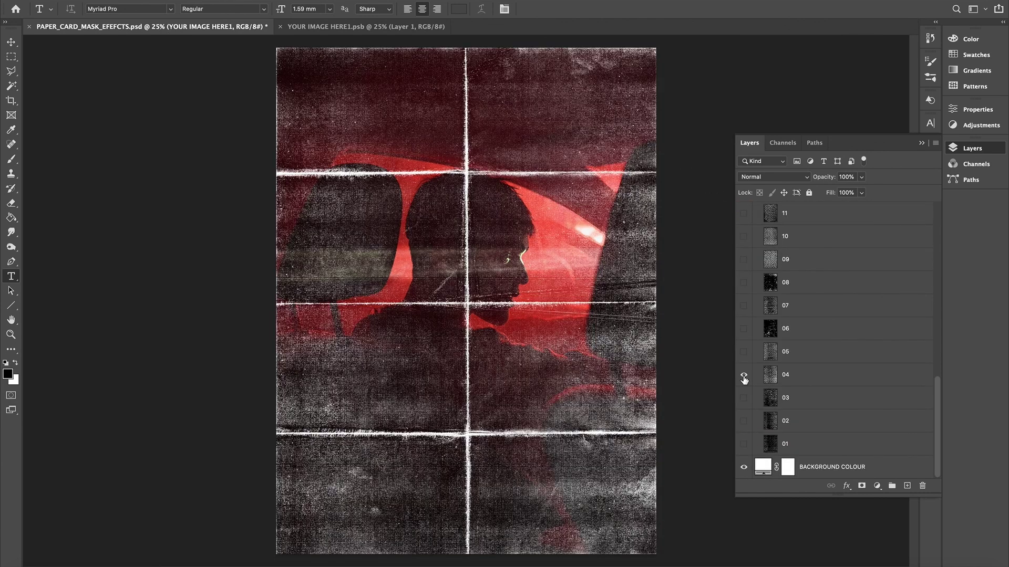
left_click(744, 374)
left_click(743, 352)
left_click(744, 352)
left_click(743, 305)
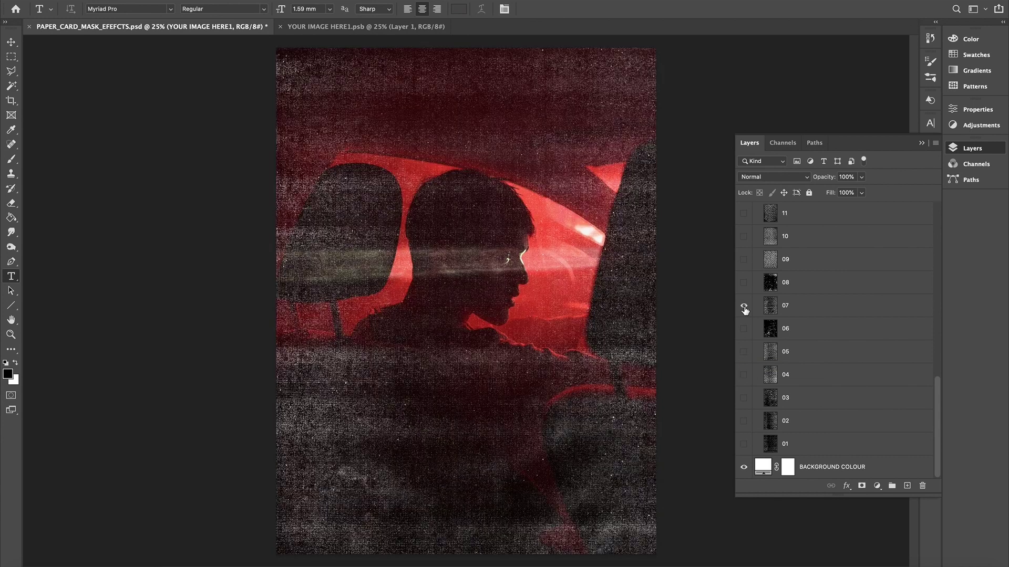
left_click(743, 305)
Try textures 08, 10 and 11, then leave grunge texture 13 showing.
left_click(743, 282)
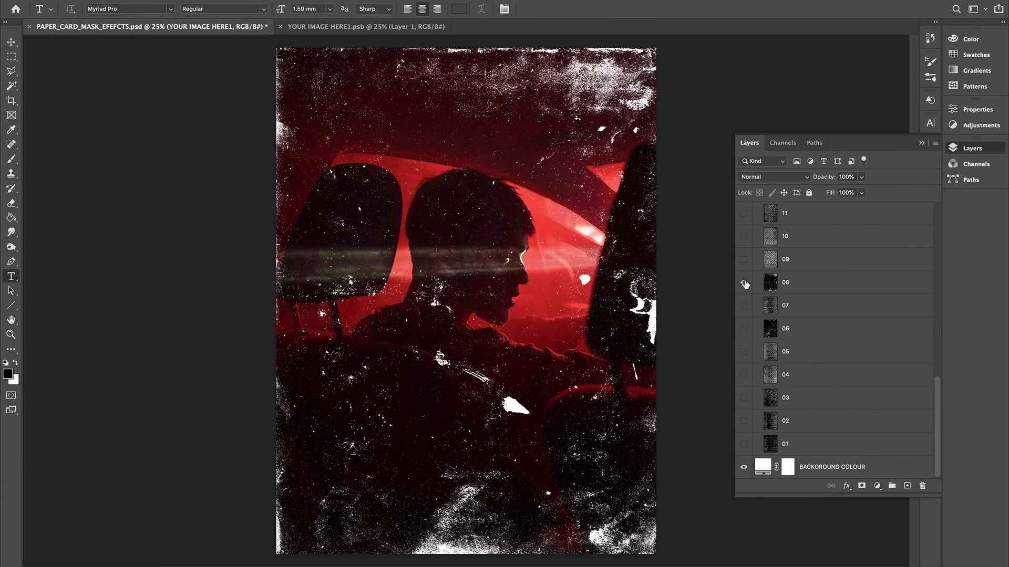
left_click(743, 282)
left_click(744, 236)
left_click(744, 236)
left_click(743, 213)
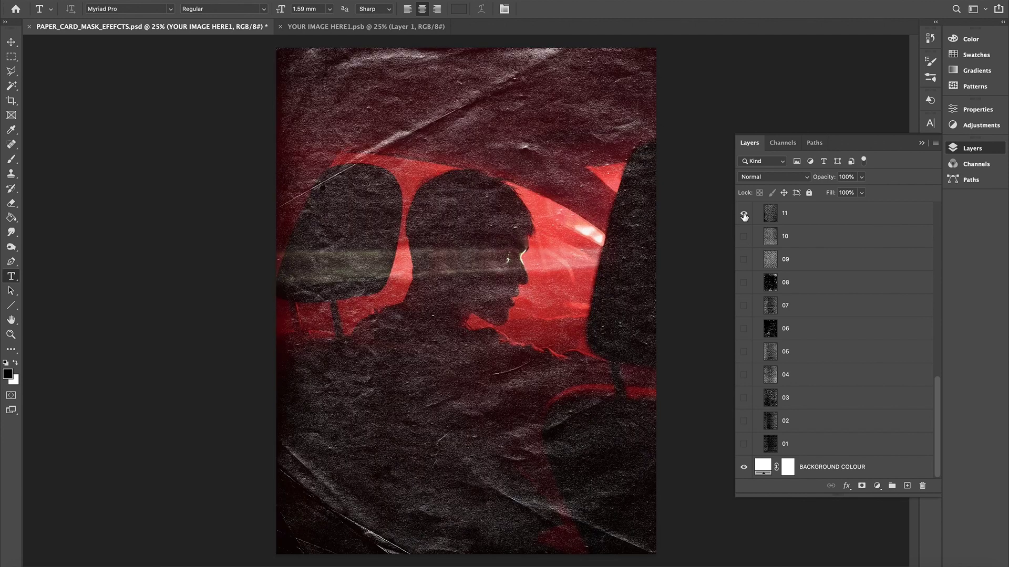
left_click(743, 213)
scroll(744, 263, "up", 3)
left_click(743, 334)
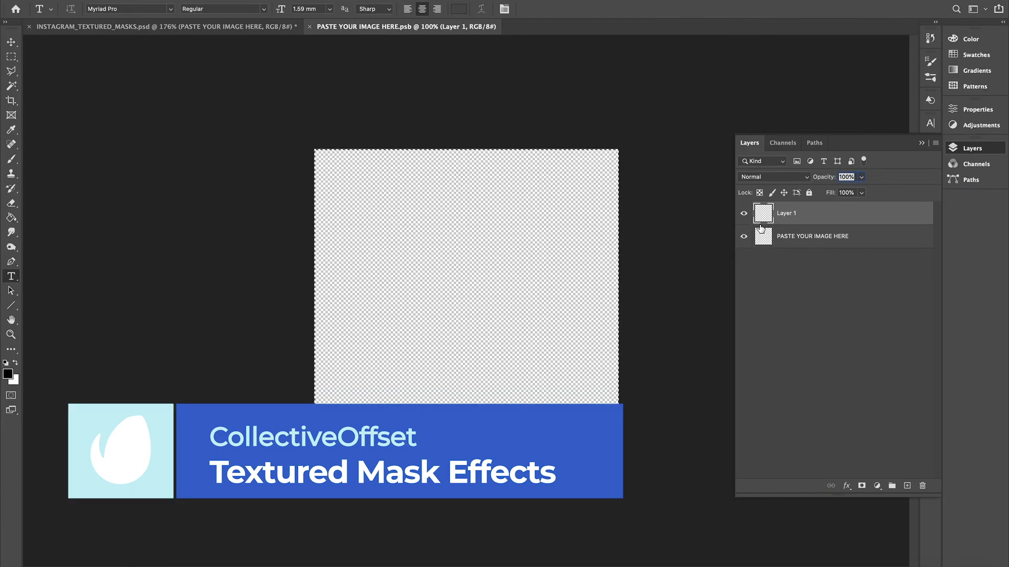
Paste the man-and-child photo into the smart object and save it.
key("ctrl+v")
key("ctrl+s")
left_click(209, 27)
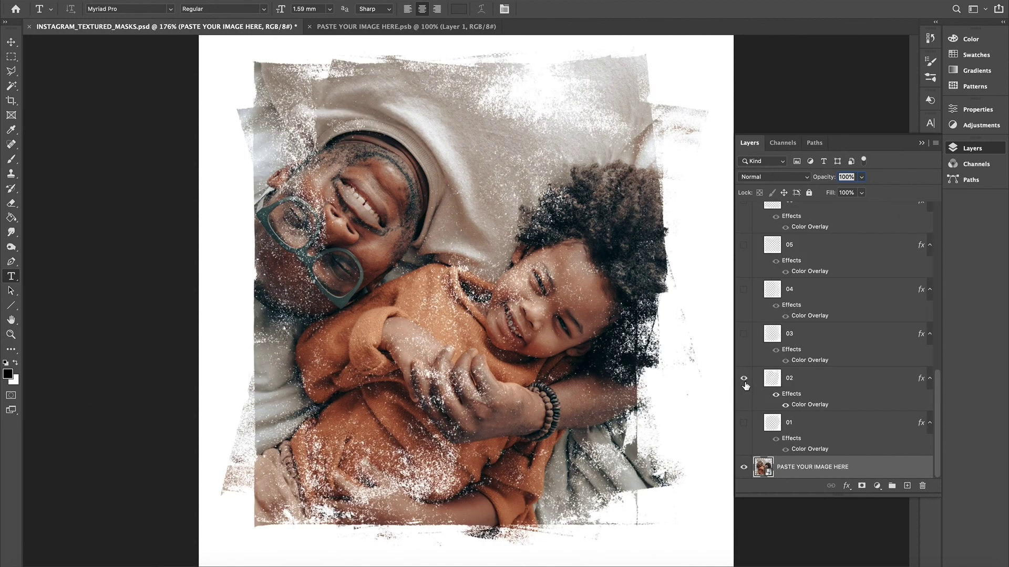
Hide mask 02 and preview masks 03, 04 and 05 on the photo.
left_click(743, 379)
left_click(744, 334)
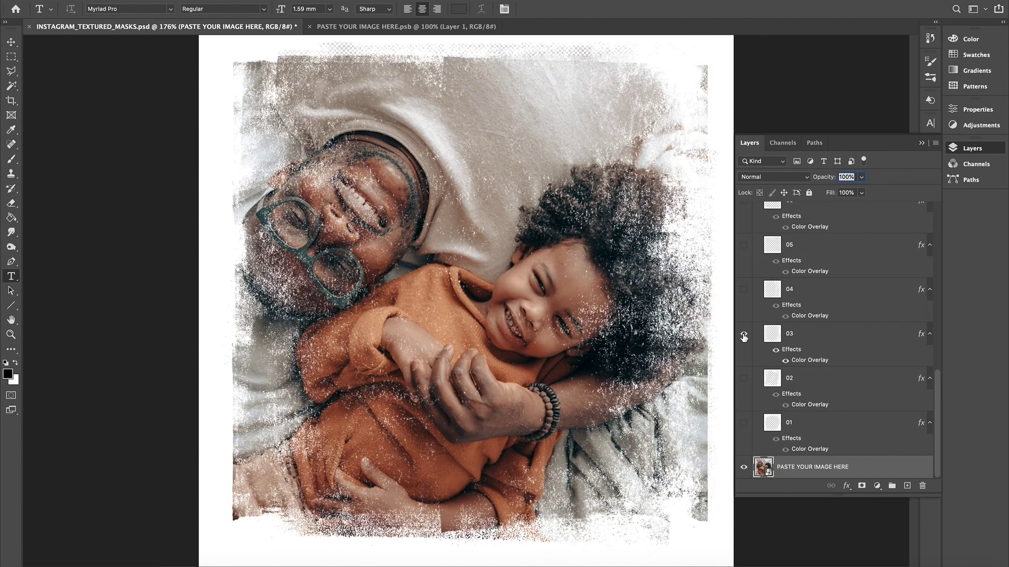
left_click(743, 335)
left_click(744, 290)
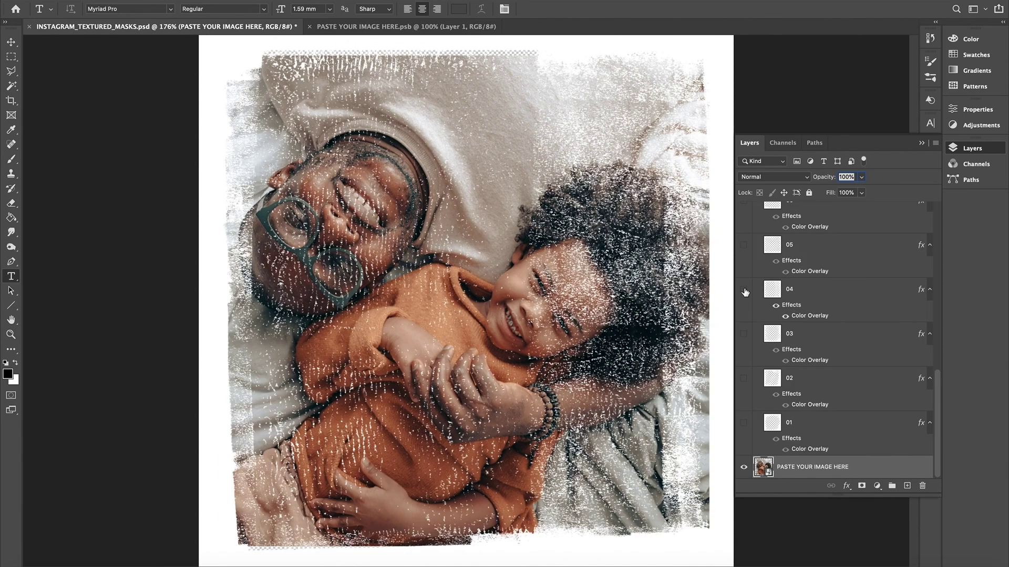
left_click(744, 290)
left_click(744, 245)
left_click(743, 246)
Try masks 06 and 07, ending with the rough layer 13 mask shown.
left_click(745, 204)
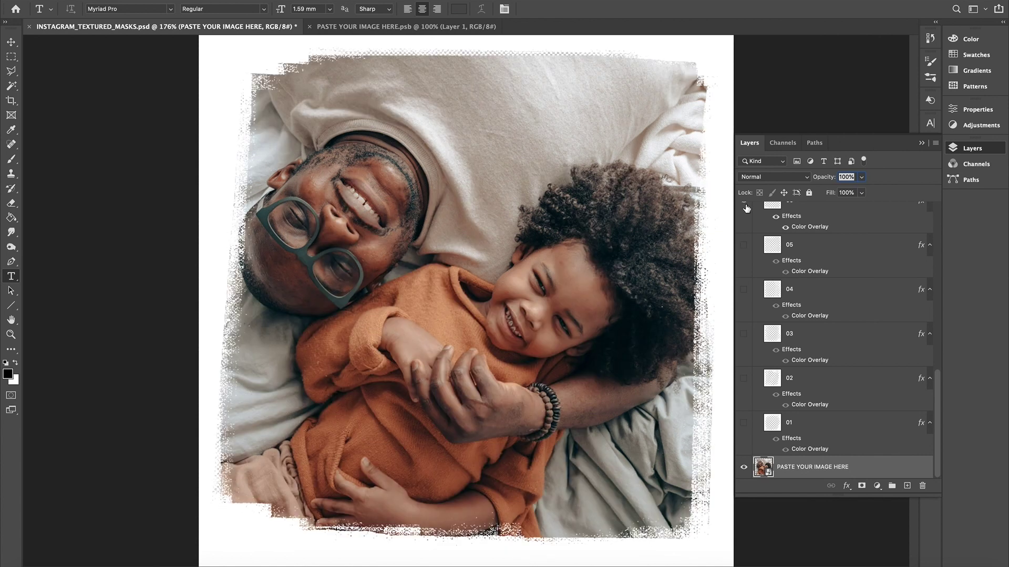
left_click(743, 205)
scroll(743, 236, "up", 2)
left_click(744, 233)
left_click(743, 233)
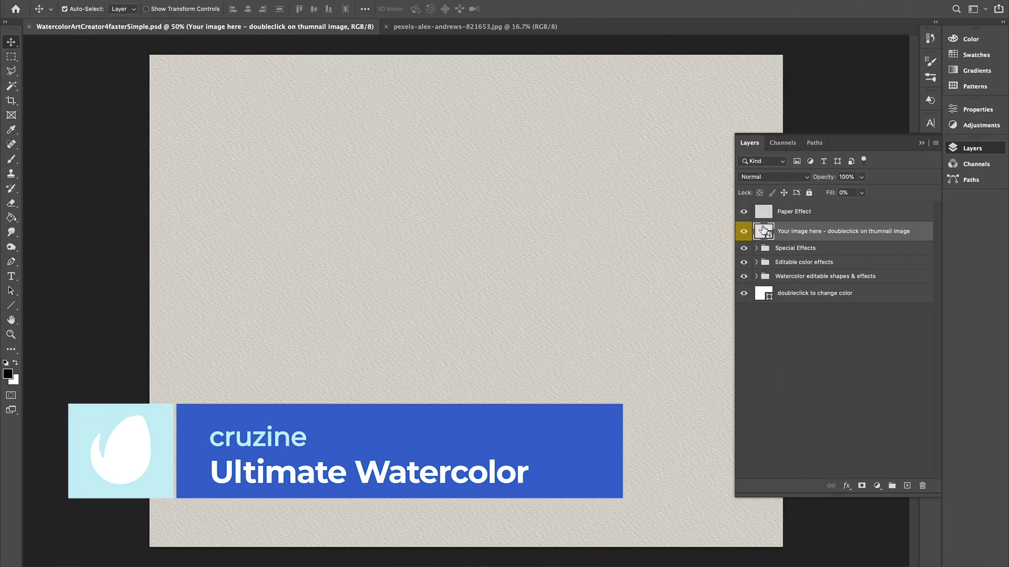
Place the Reflekta II camera photo into the watercolor smart object and save it.
double_click(763, 229)
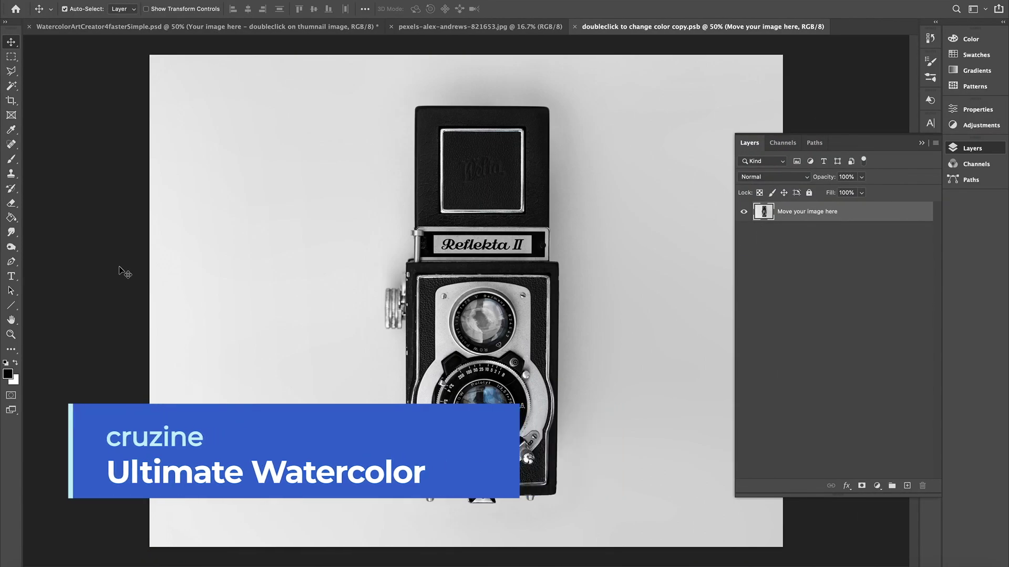
key("ctrl+s")
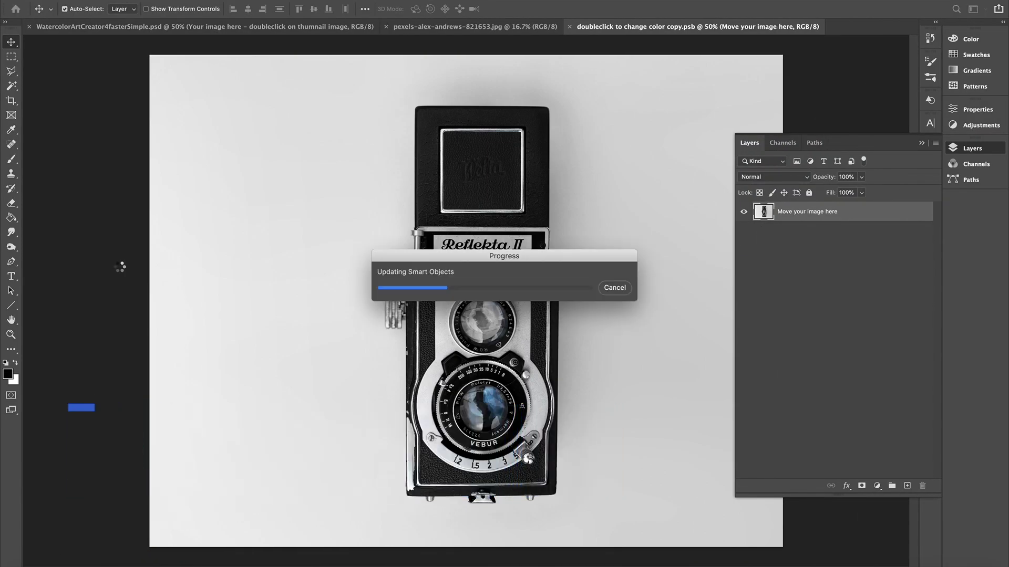
left_click(86, 27)
Expand the Special Effects group, turn on Color Lookup 4, and compare Color Lookup 3.
left_click(756, 248)
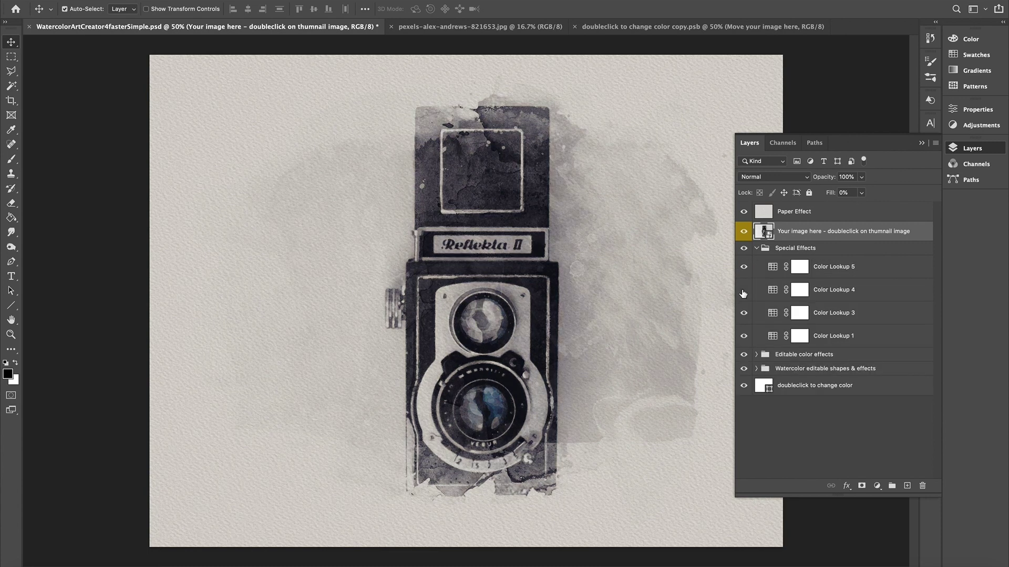
left_click(743, 290)
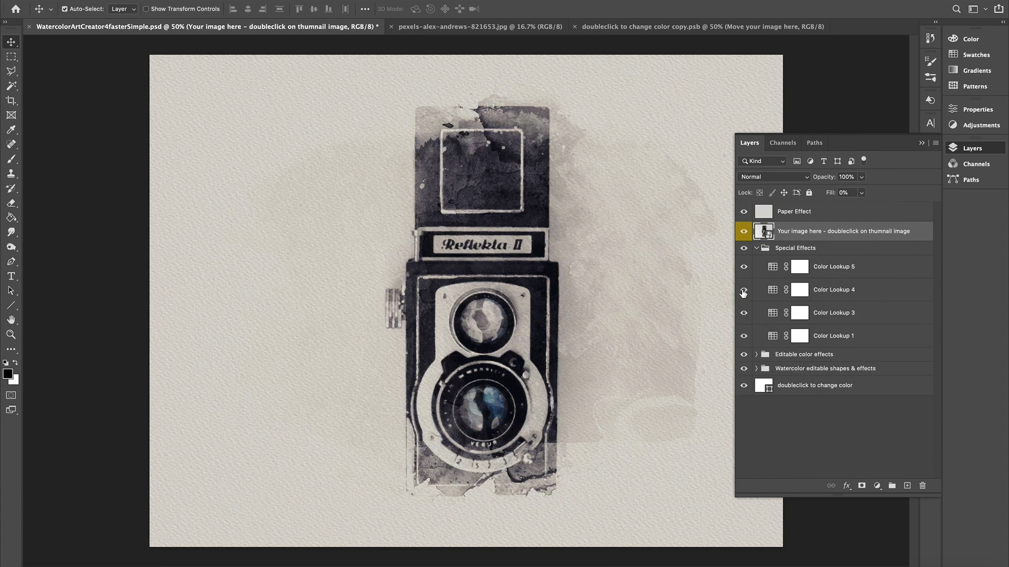
left_click(744, 313)
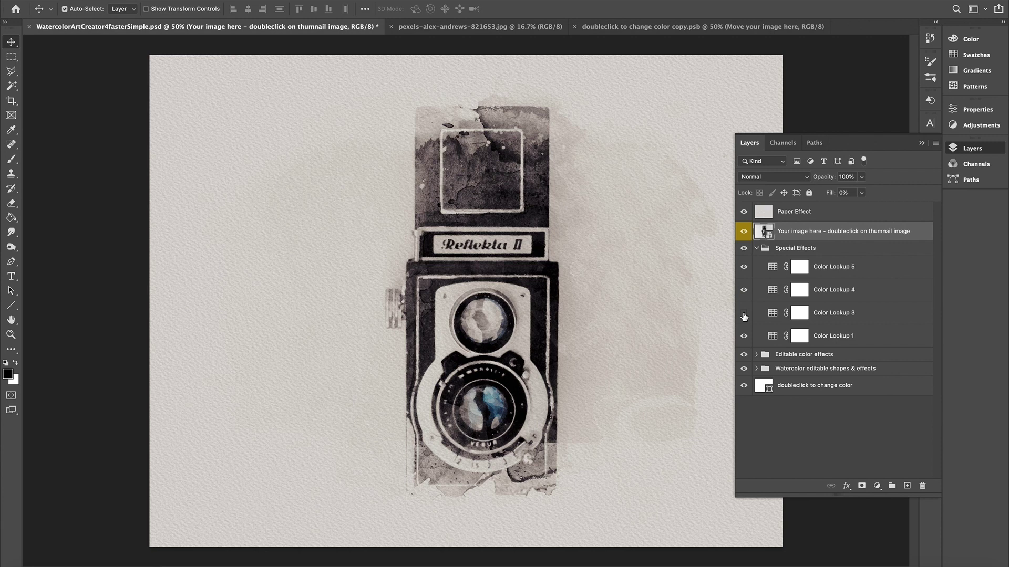
left_click(743, 314)
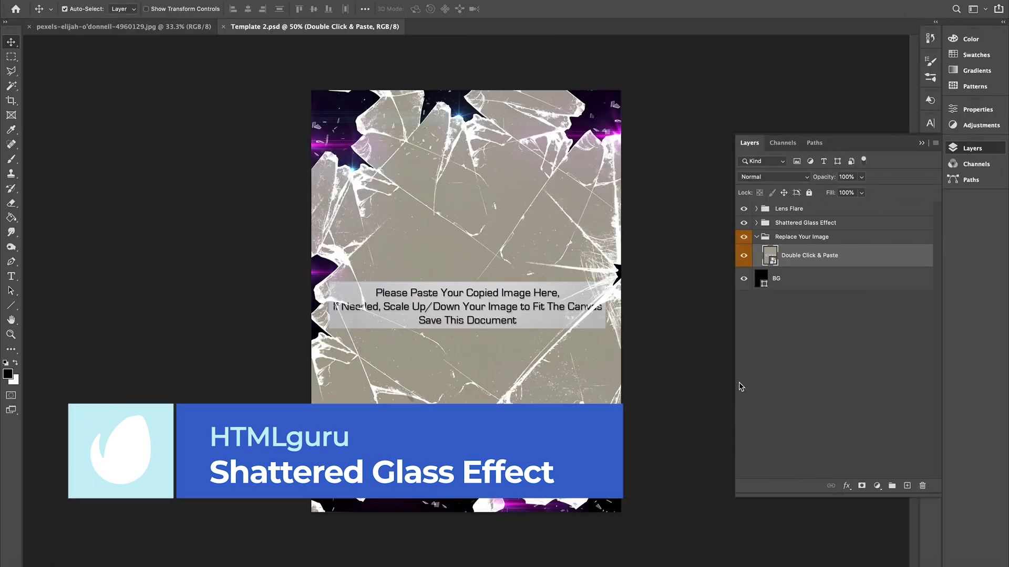
Paste the red-lit portrait into the Double Click & Paste smart object of Template 2.
double_click(771, 256)
key("super+v")
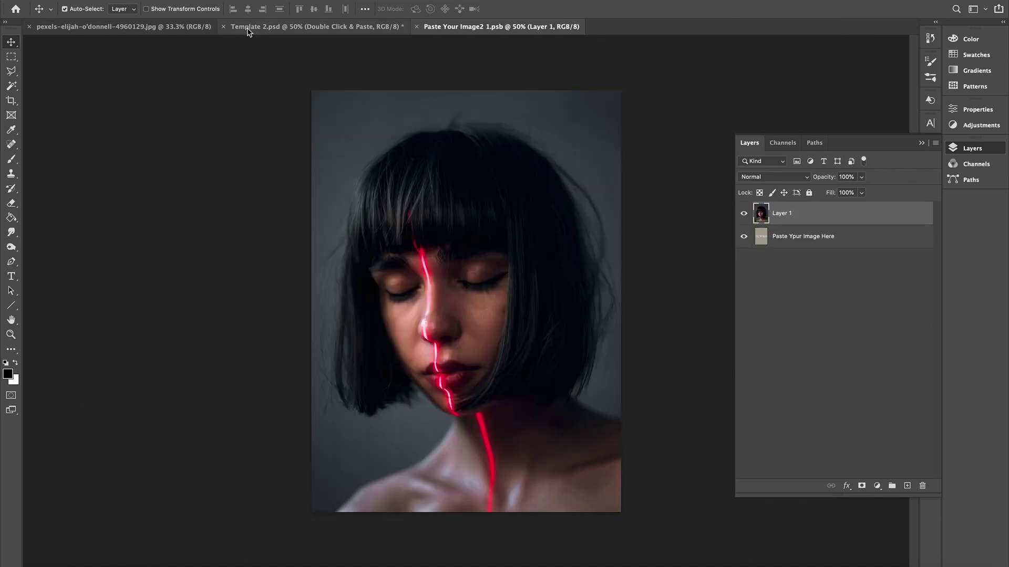
left_click(247, 28)
Compare the Lens Flare and Shattered Glass groups on and off, leaving both visible.
left_click(788, 209)
left_click(743, 209)
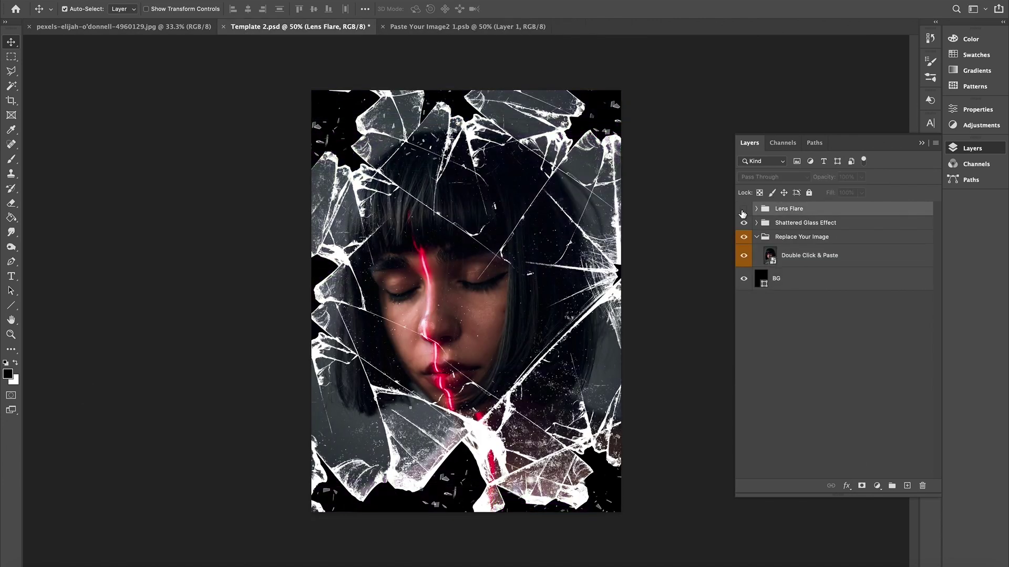
left_click(742, 210)
left_click(744, 224)
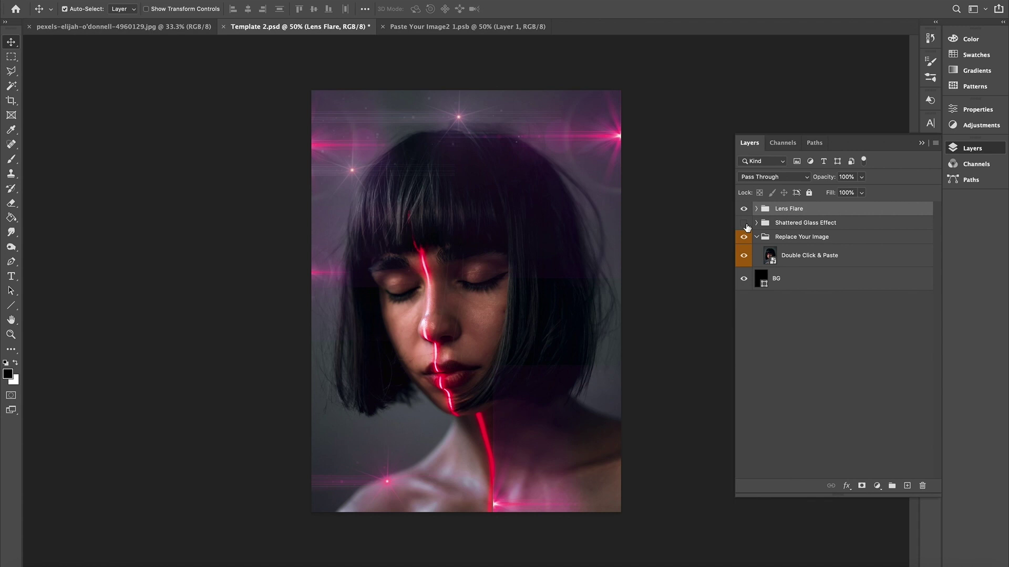
left_click(744, 223)
left_click(742, 209)
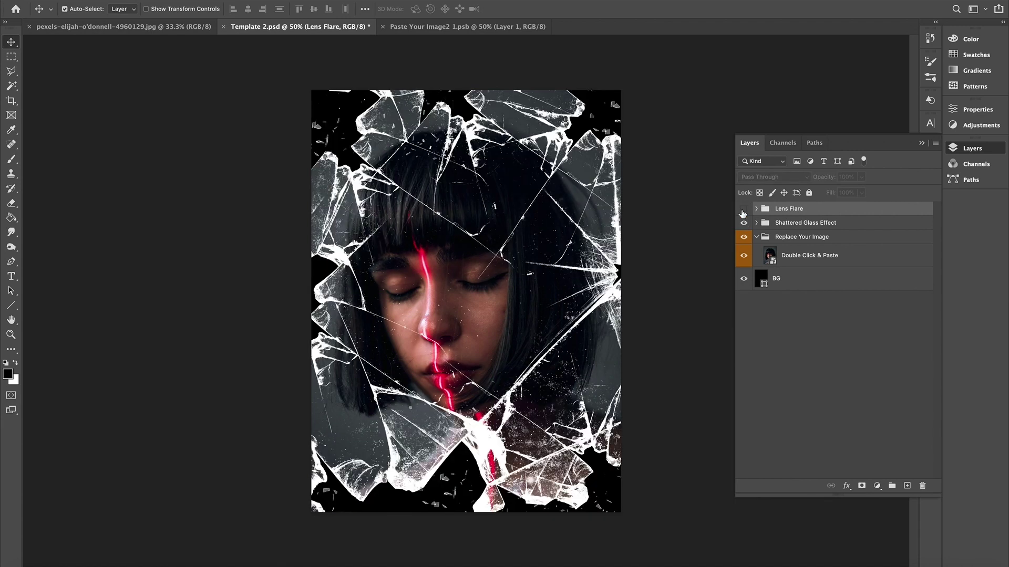
left_click(742, 209)
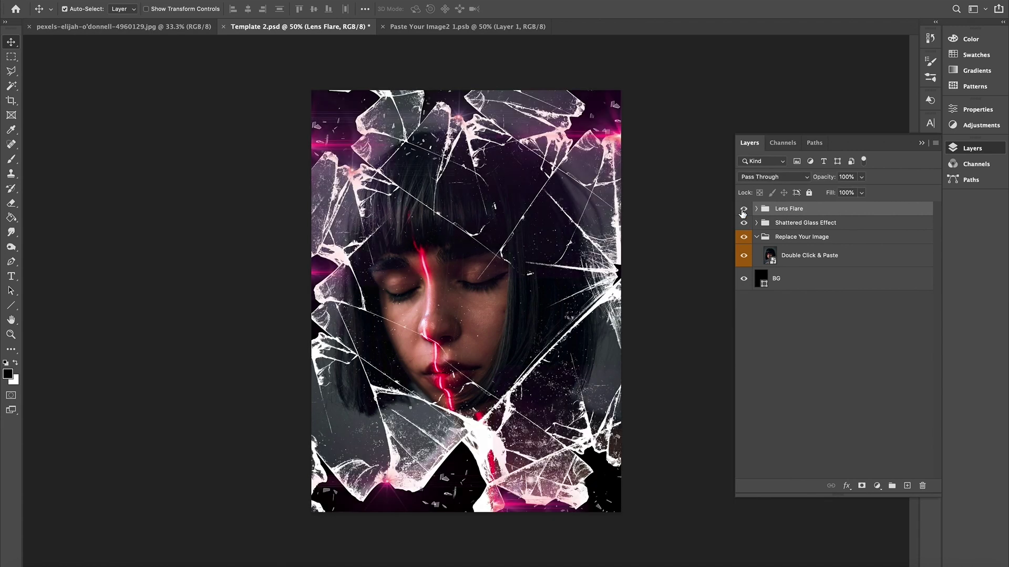